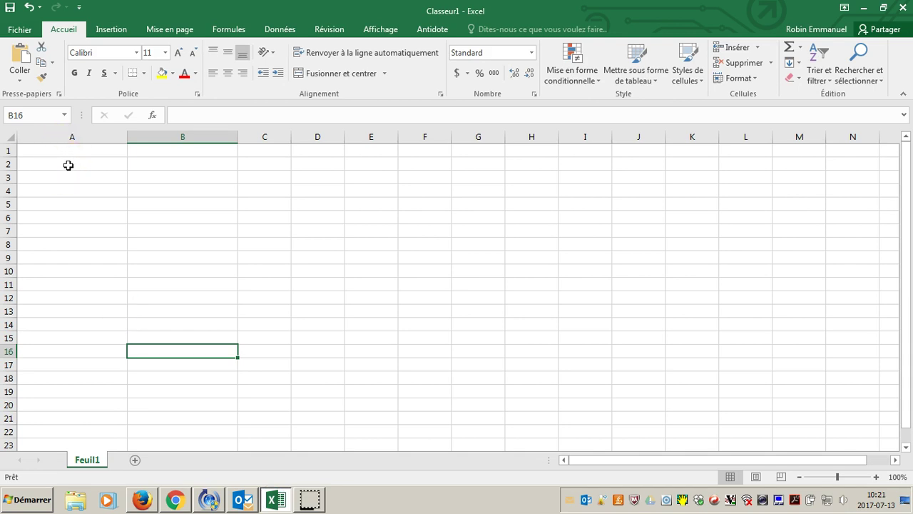
Enter the hours 6, 8, 10, 12 and 14 in cells A2 to A6.
click(68, 164)
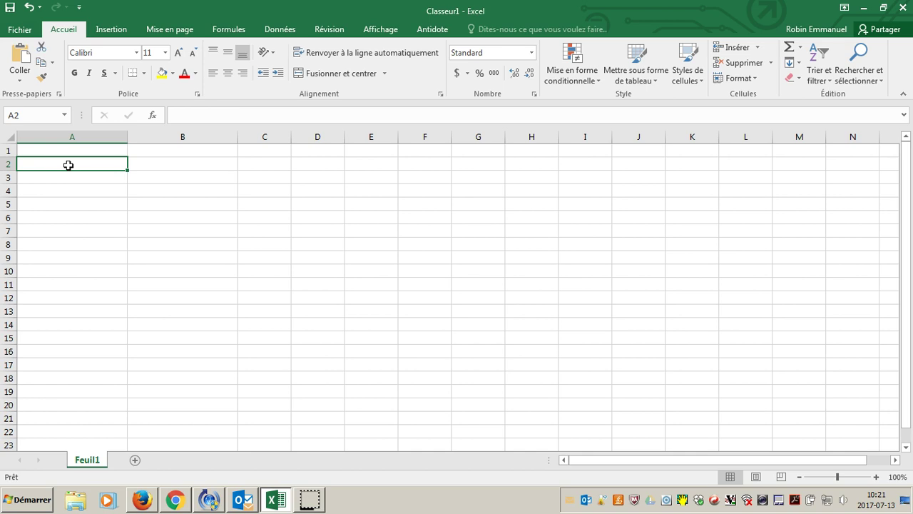
text(6)
key(Return)
text(8)
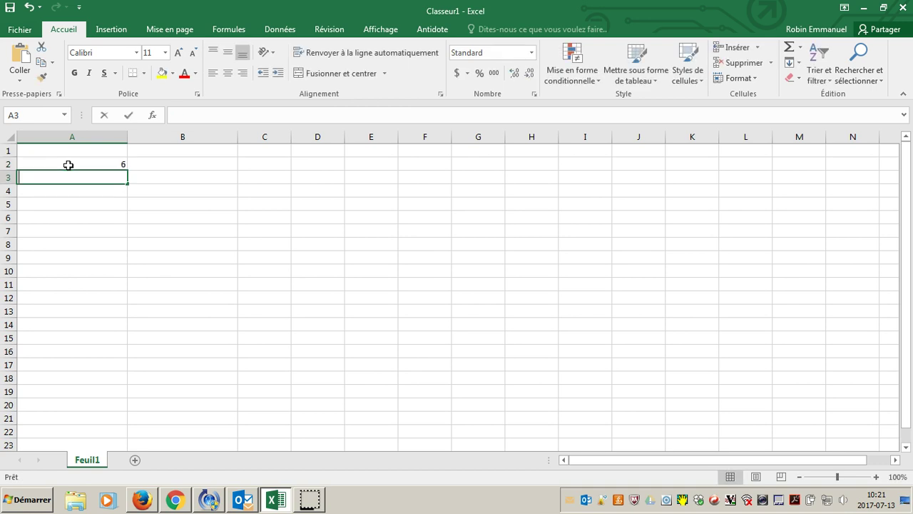
key(Return)
text(10)
key(Return)
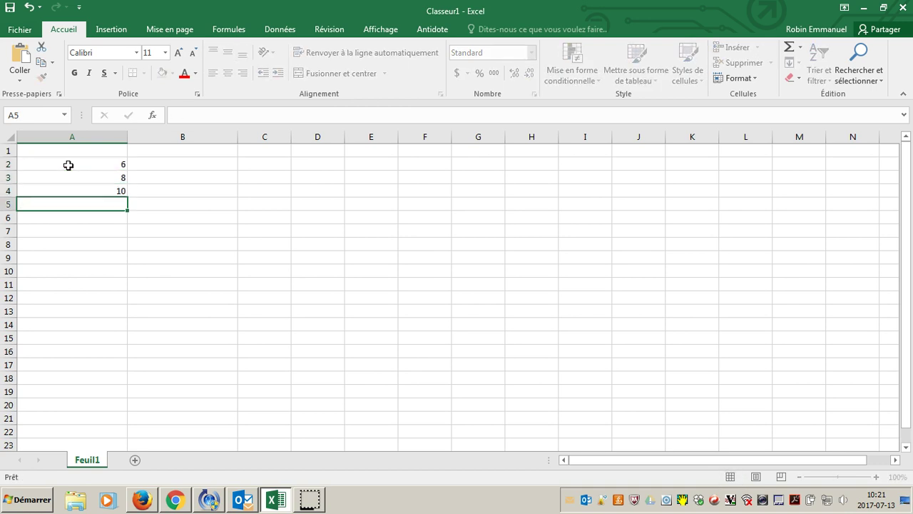
text(12)
key(Return)
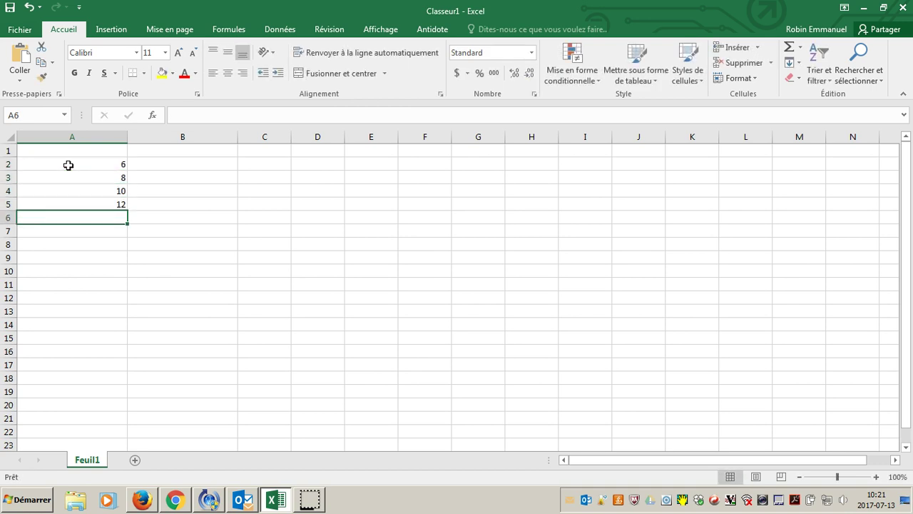
text(14)
key(Return)
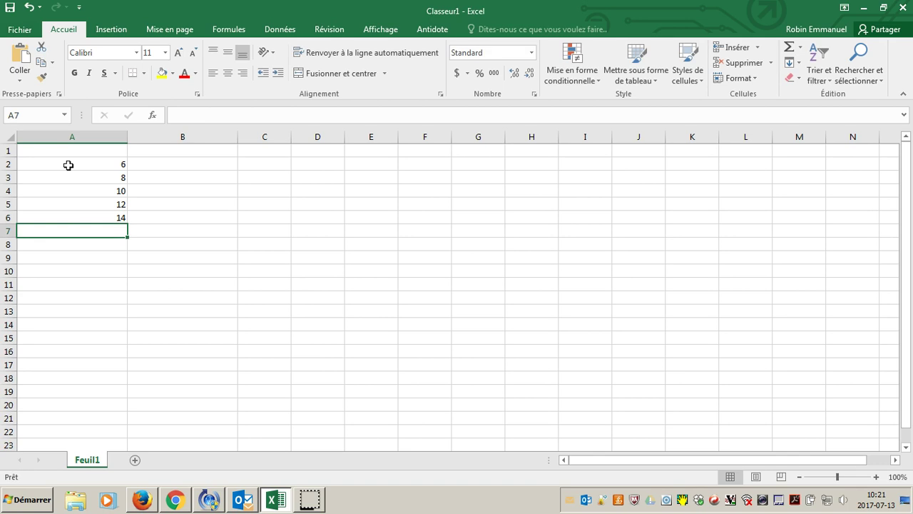
Enter the rainfall values 2, 1, 0, 4 and 3 in cells B2 to B6.
click(151, 164)
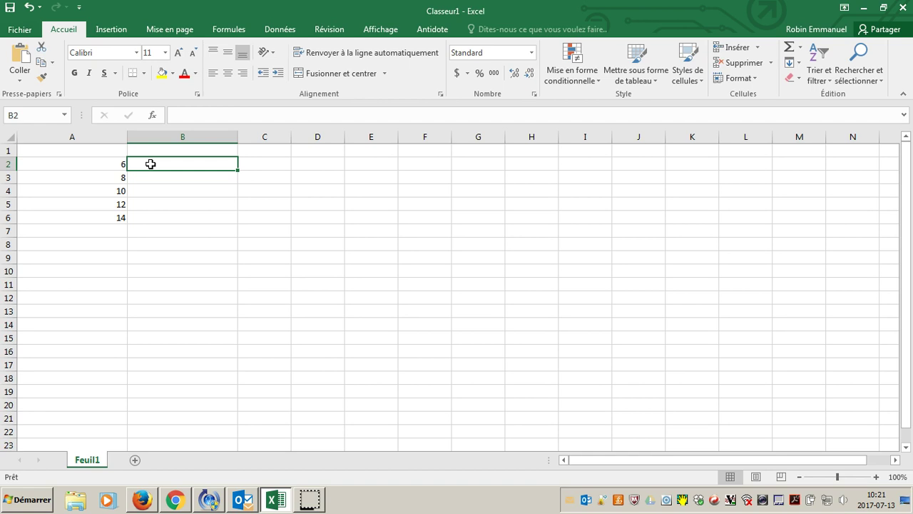
text(2)
key(Return)
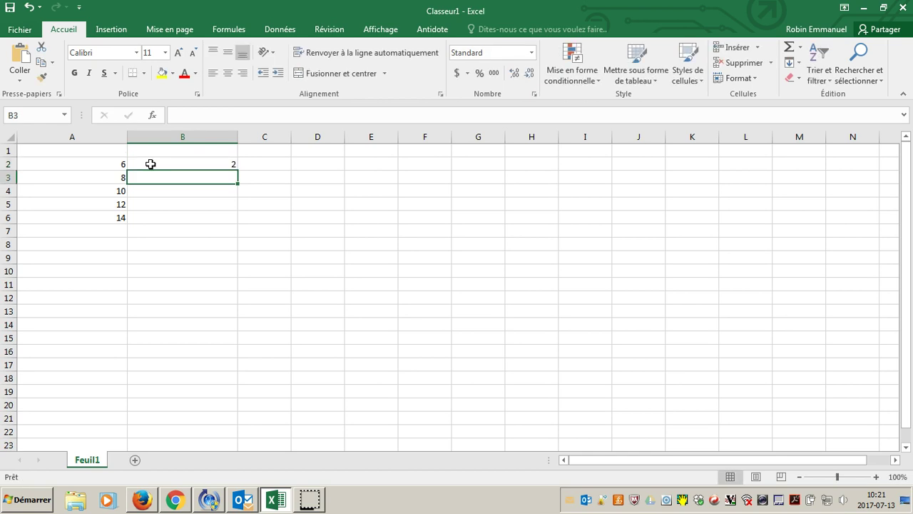
text(1)
key(Return)
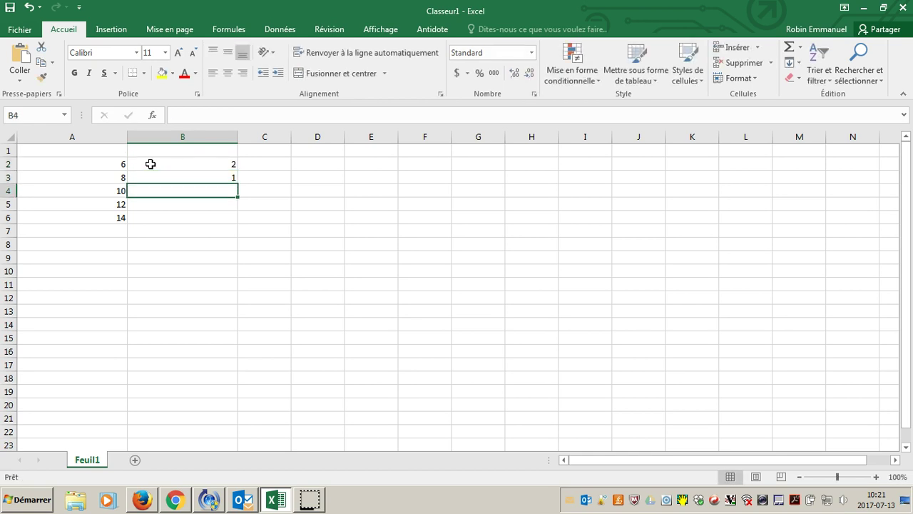
text(0)
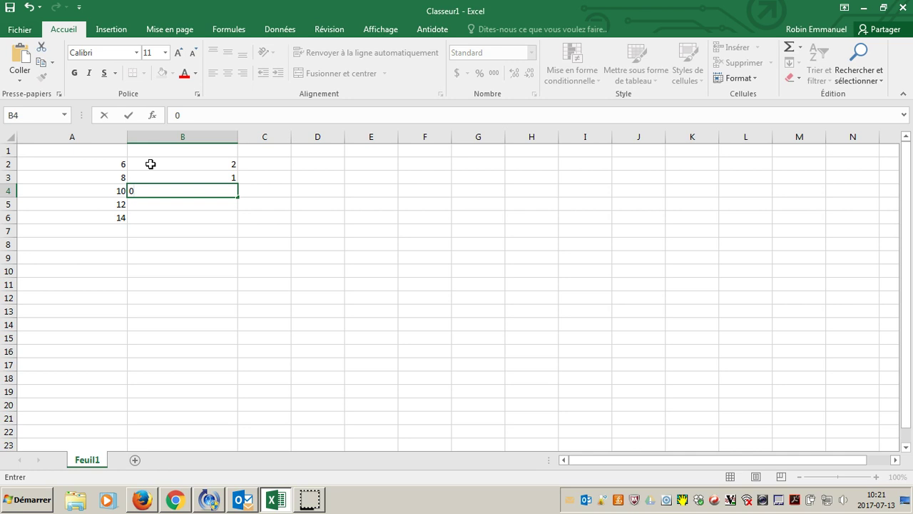
key(Return)
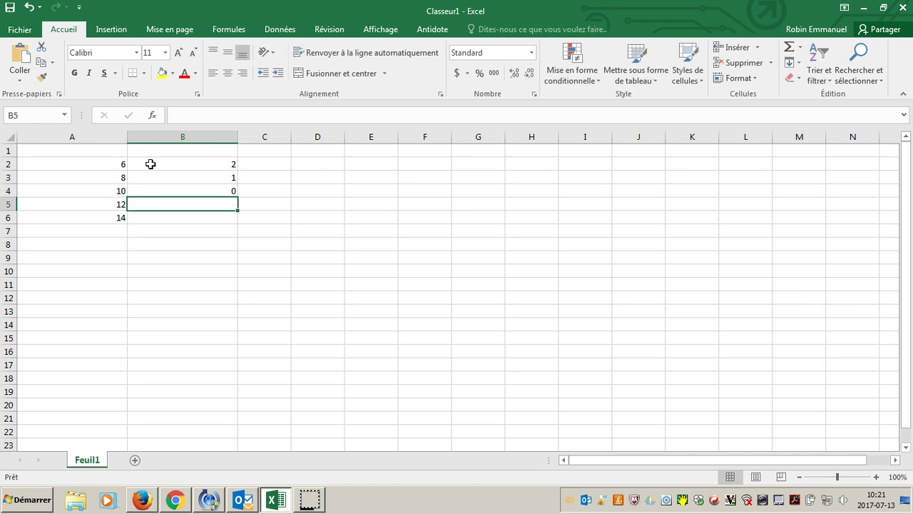
text(4)
key(Return)
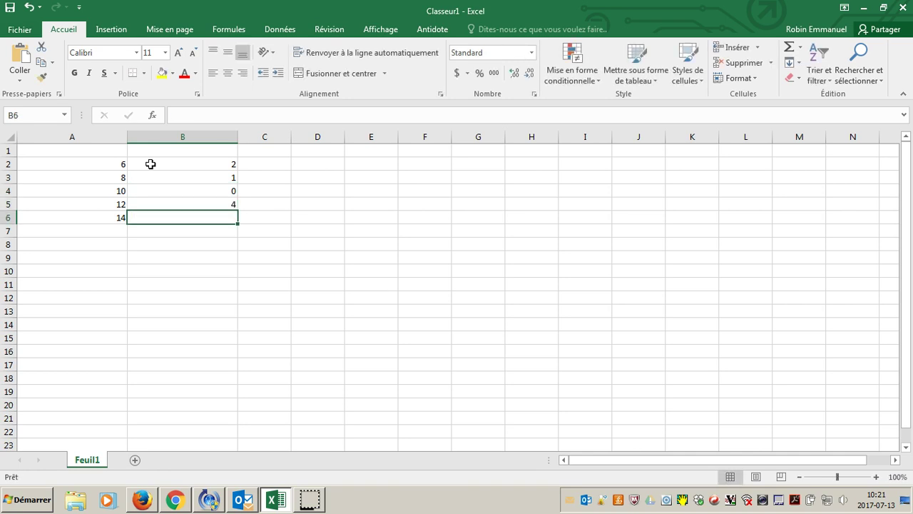
text(3)
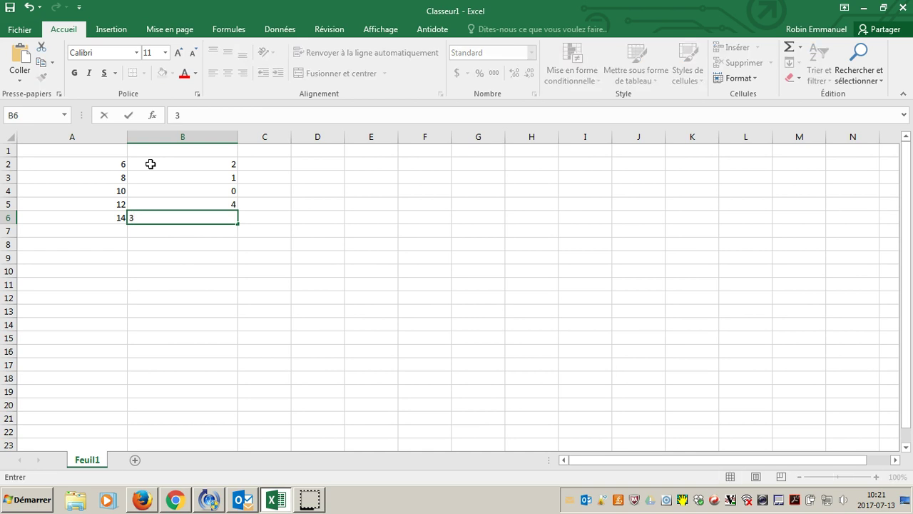
key(Return)
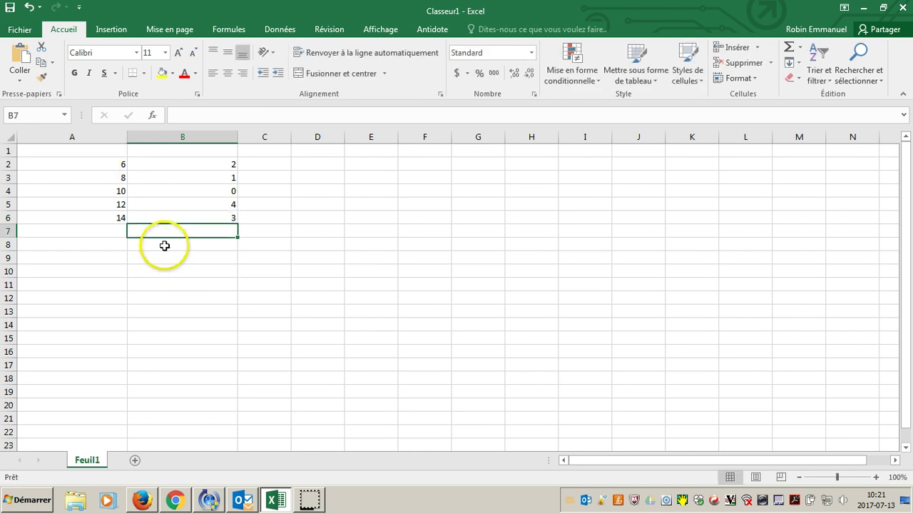
Enter the headers "Heure de la journée" in A1 and "Précipitation de pluie (mm)" in B1.
click(55, 152)
text(H)
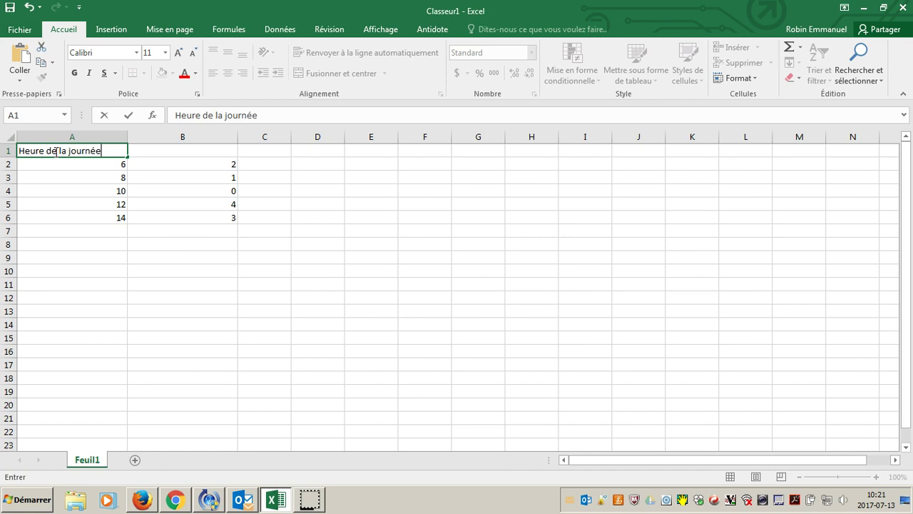
text(eure de la journée)
click(165, 153)
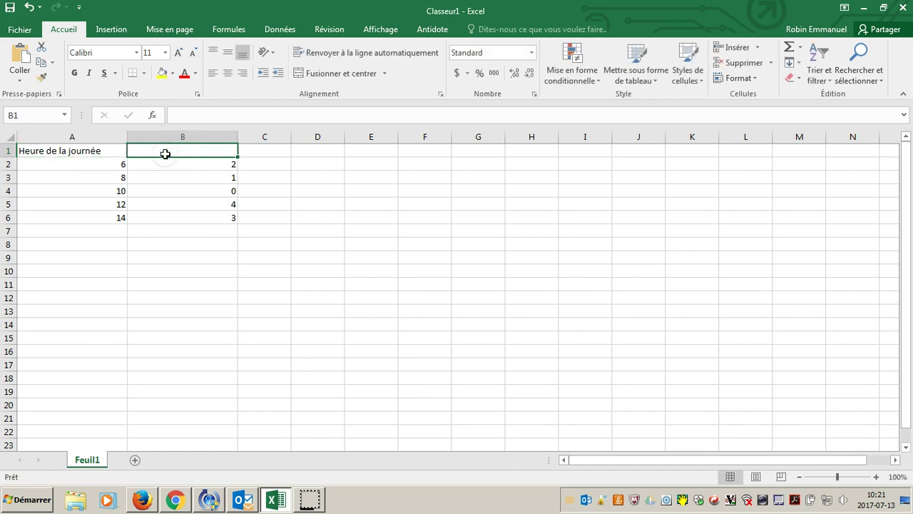
text(Précipitation de pl)
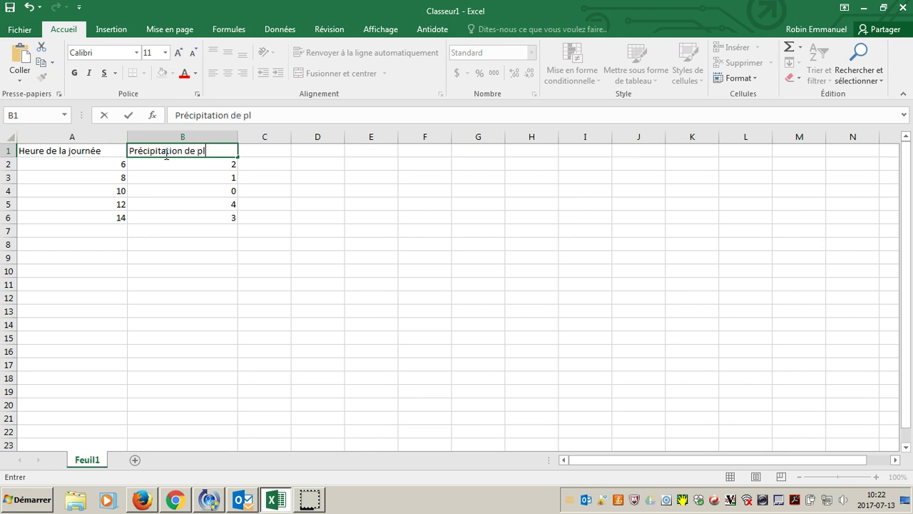
text(mm)
click(164, 270)
Widen columns A and B to fit their headers and centre the values in A2:B6 horizontally.
drag(130, 138, 131, 137)
drag(237, 137, 259, 137)
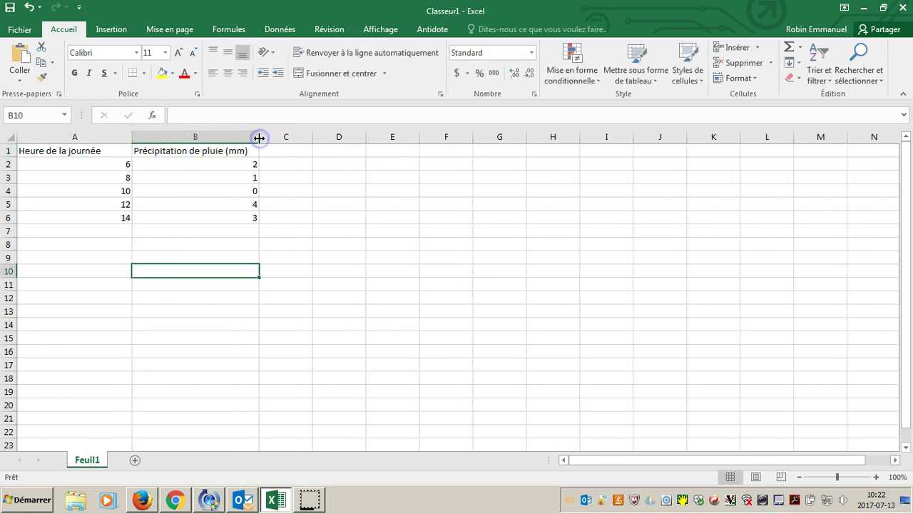
drag(73, 165, 169, 214)
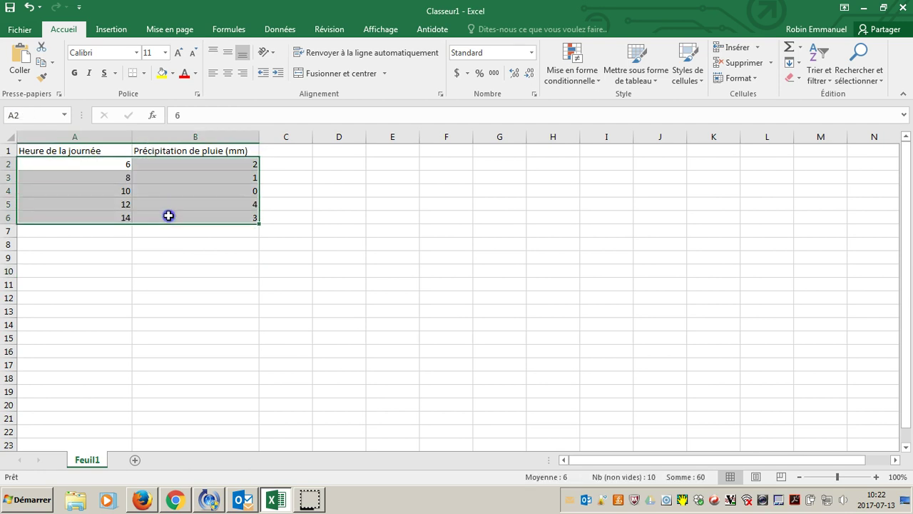
click(228, 72)
click(221, 315)
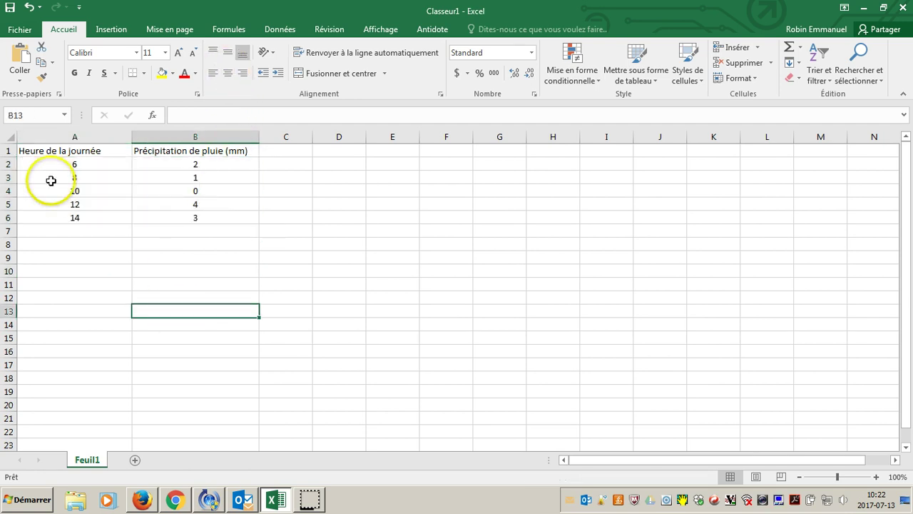
Insert a line chart (Courbes) from the data in A2:B6 using Quick Analysis.
drag(40, 163, 157, 215)
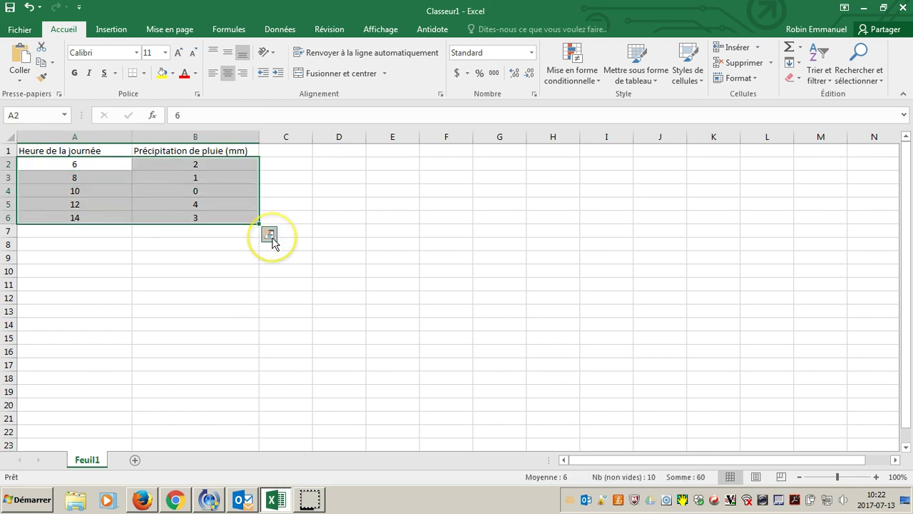
click(269, 235)
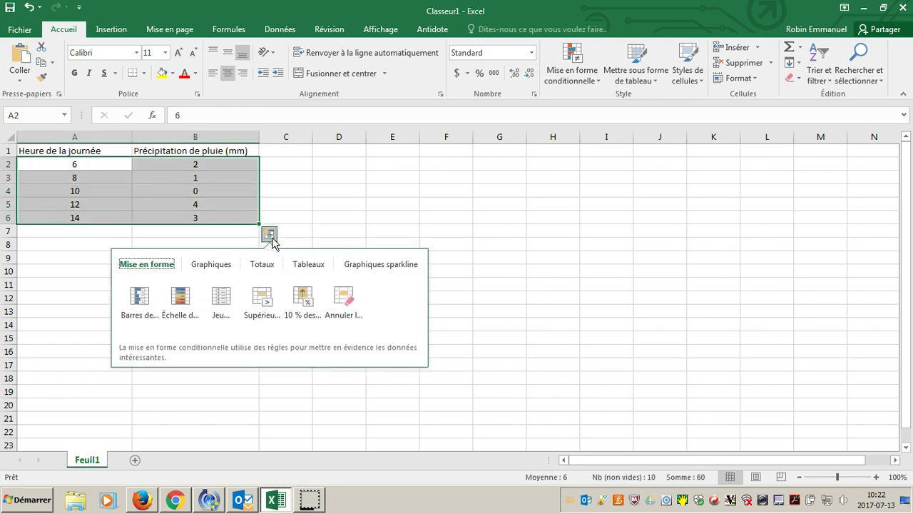
click(213, 266)
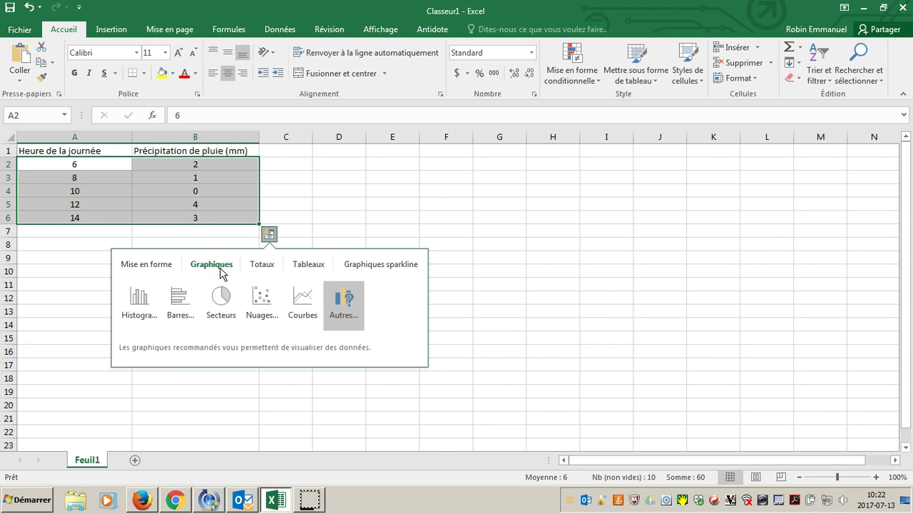
click(301, 310)
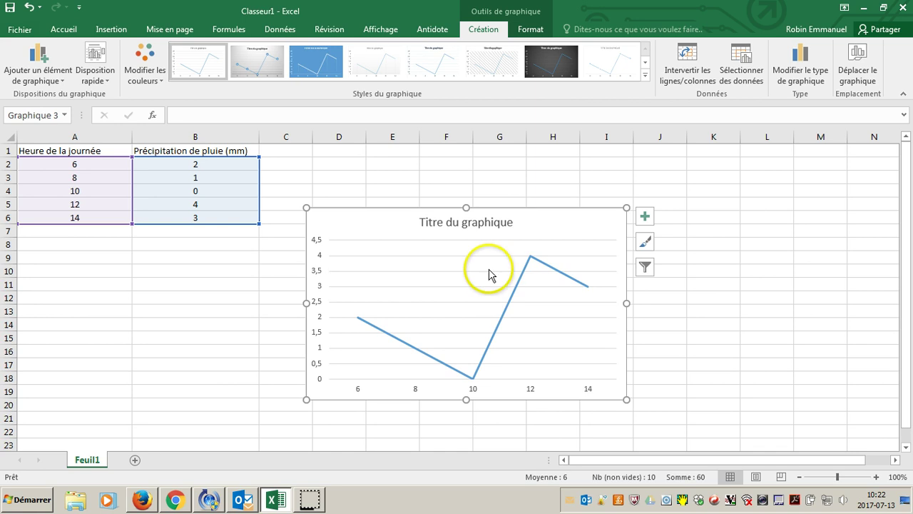
Replace the chart title with "Précipitation de pluie selon l'heure de la journée".
click(485, 222)
click(505, 220)
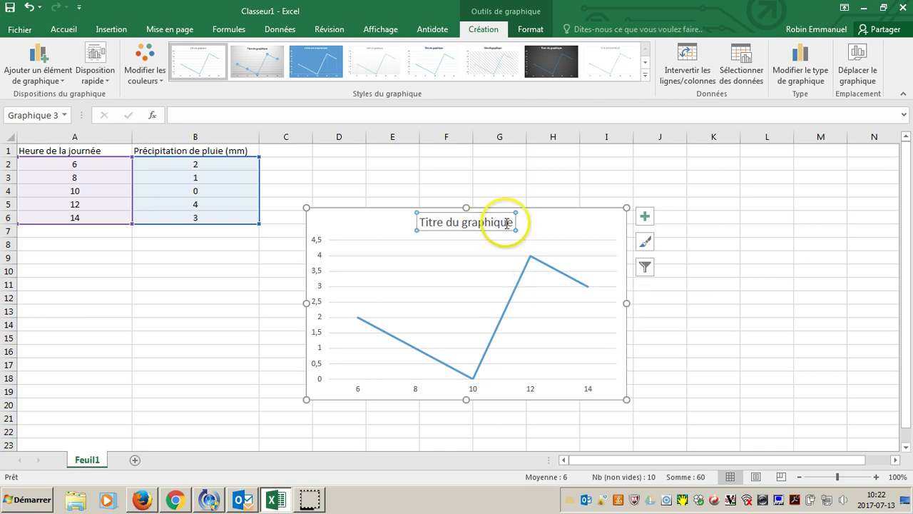
key(BackSpace)
key(BackSpace)
key(BackSpace)
key(BackSpace)
key(BackSpace)
key(BackSpace)
key(BackSpace)
key(BackSpace)
key(BackSpace)
key(BackSpace)
key(BackSpace)
key(BackSpace)
key(BackSpace)
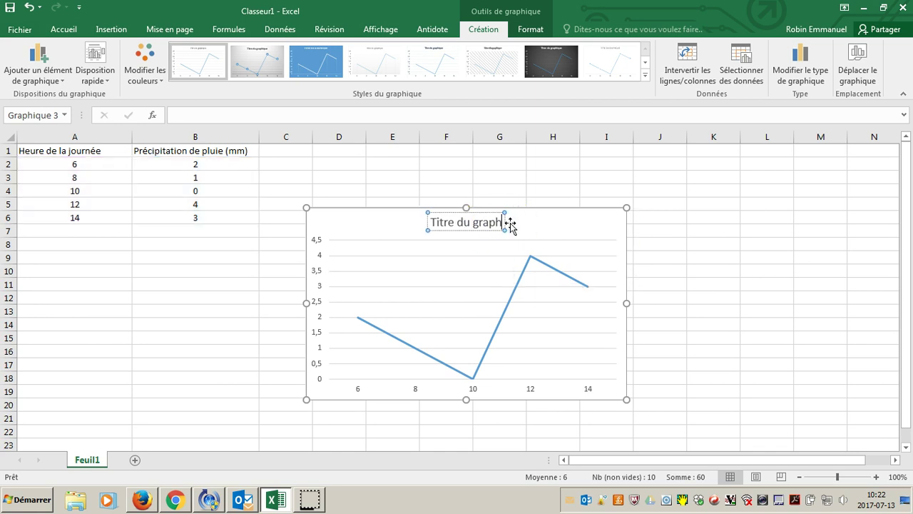
key(BackSpace)
key(BackSpace)
key(BackSpace)
key(BackSpace)
key(BackSpace)
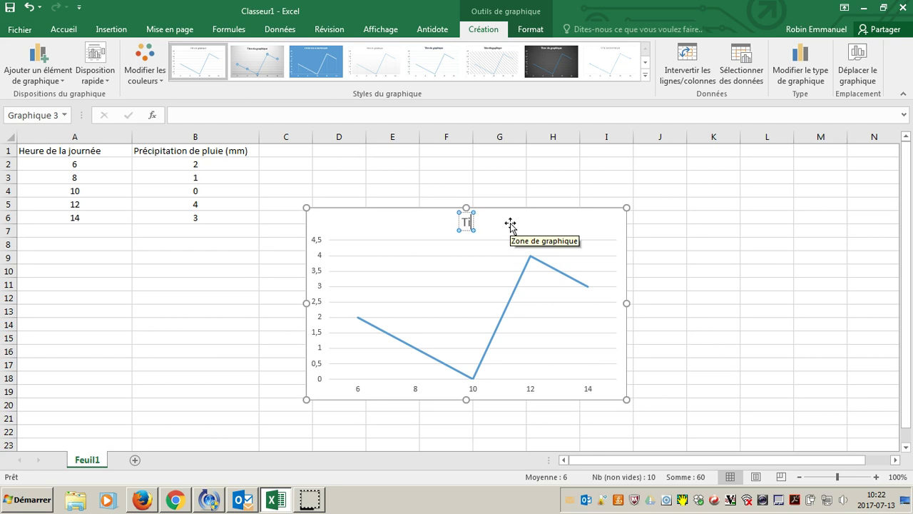
text(Préc)
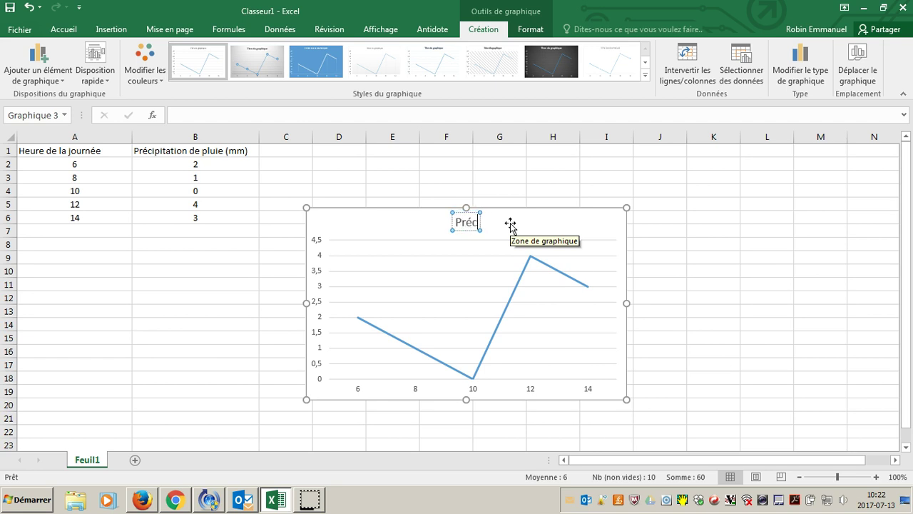
text(ipitatio)
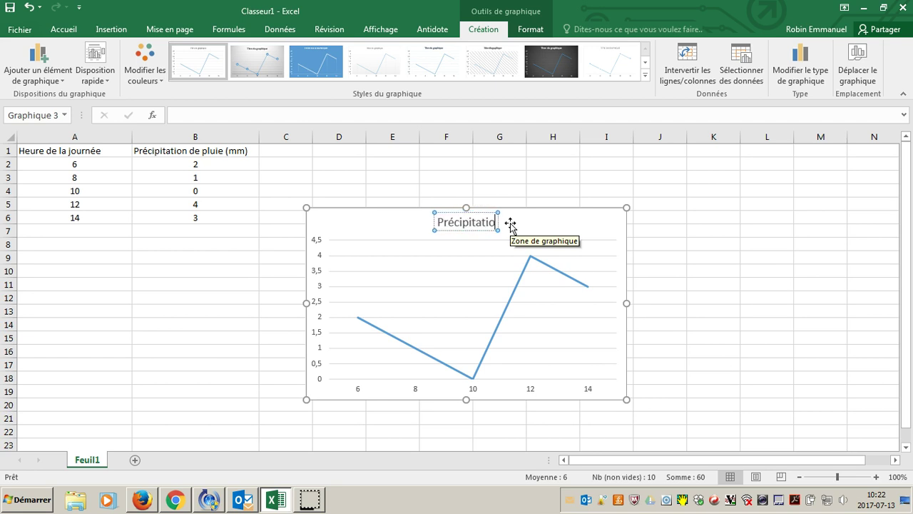
text(n de pluie)
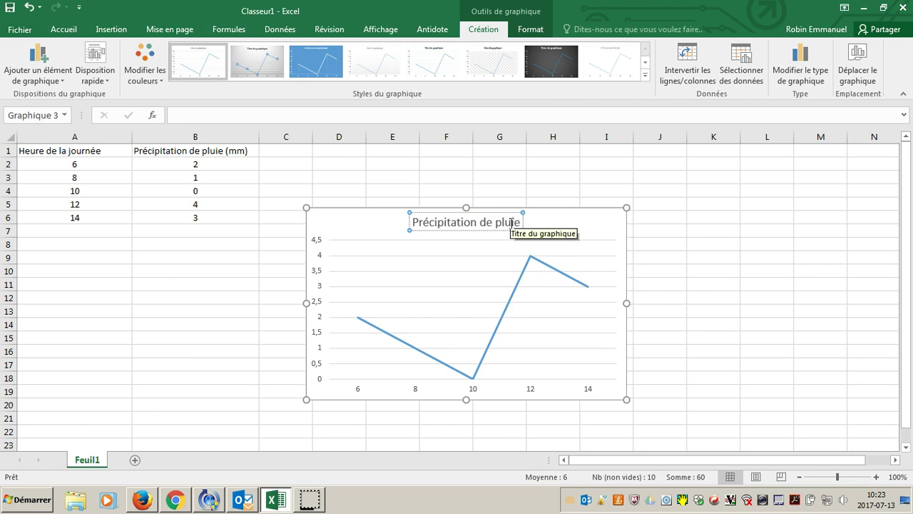
text( selon l'heure)
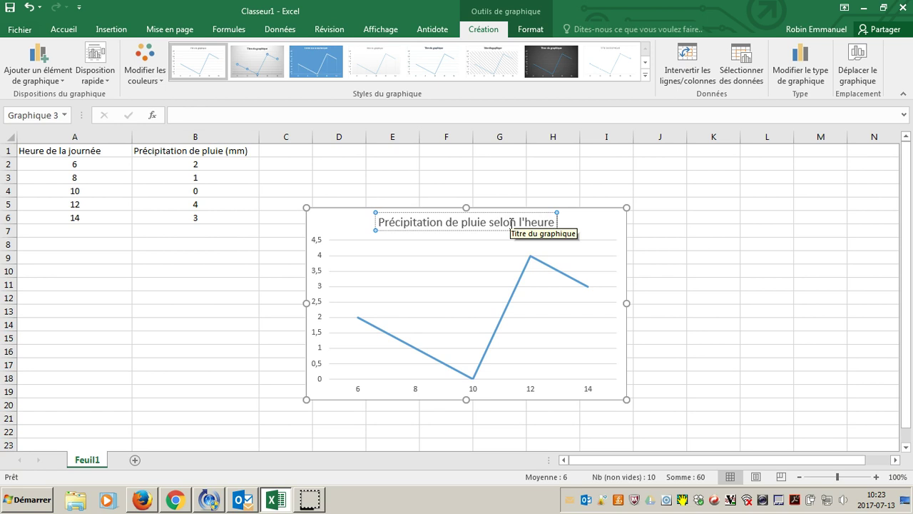
text( de la journ)
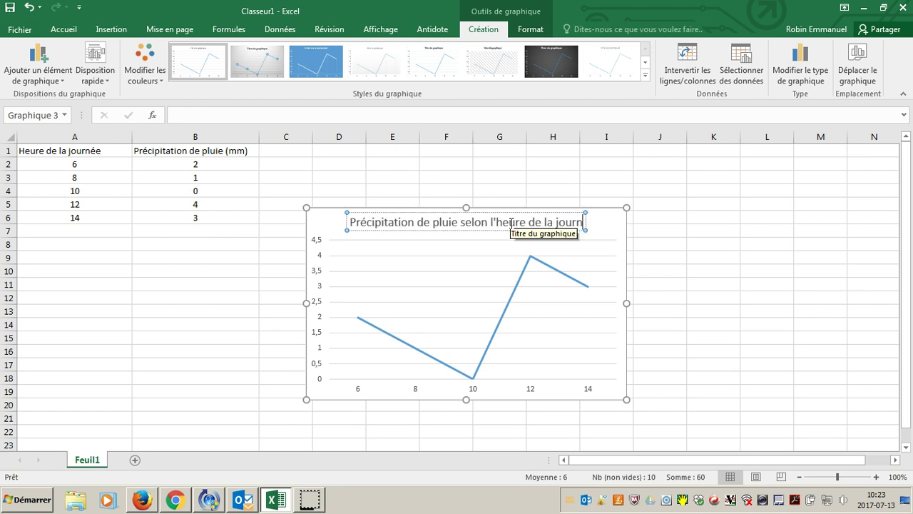
text(ée)
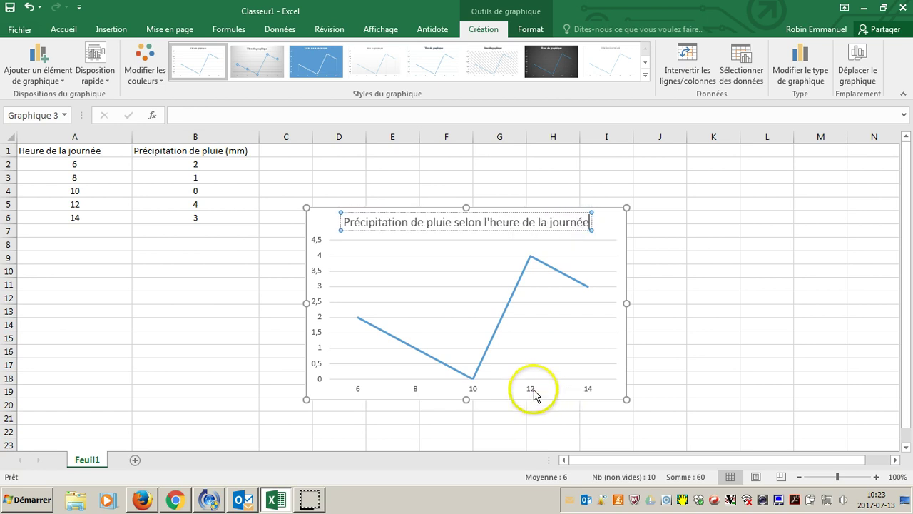
click(597, 324)
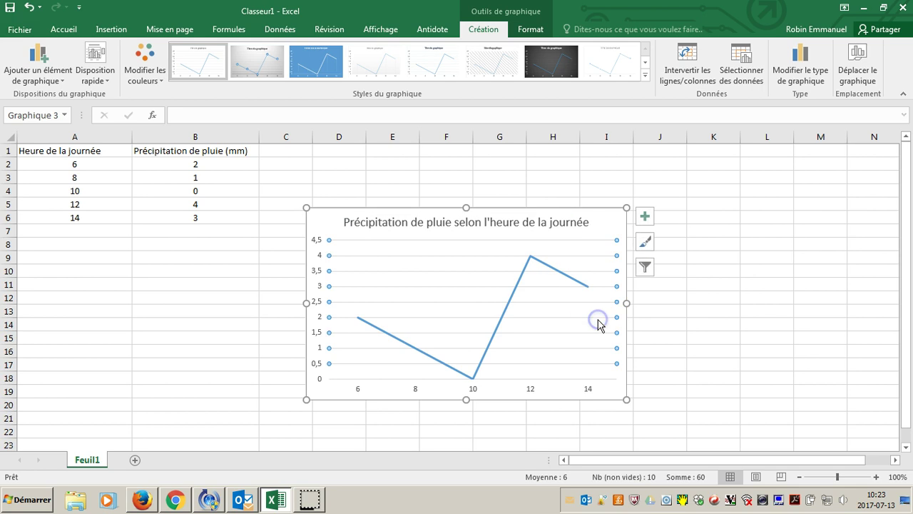
Add axis titles to the rainfall chart and replace the vertical axis title with "Précipitation (mm)".
click(646, 215)
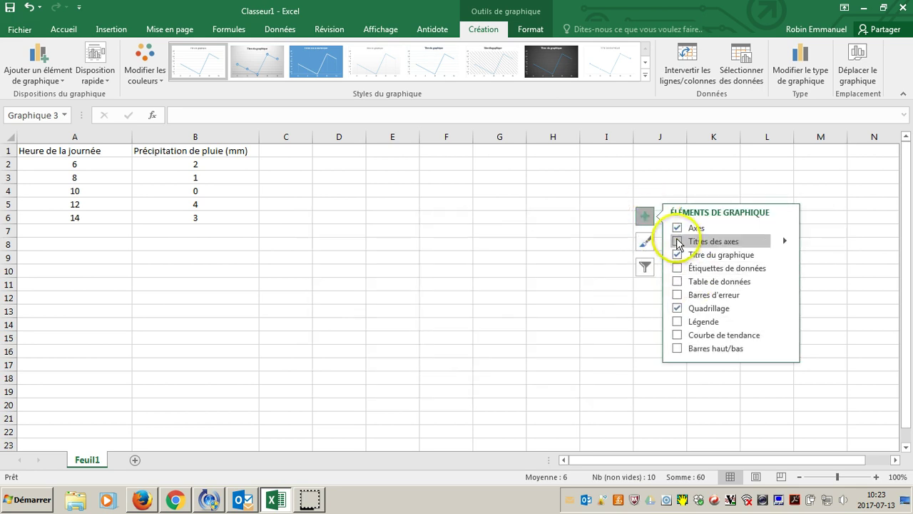
click(678, 241)
click(326, 300)
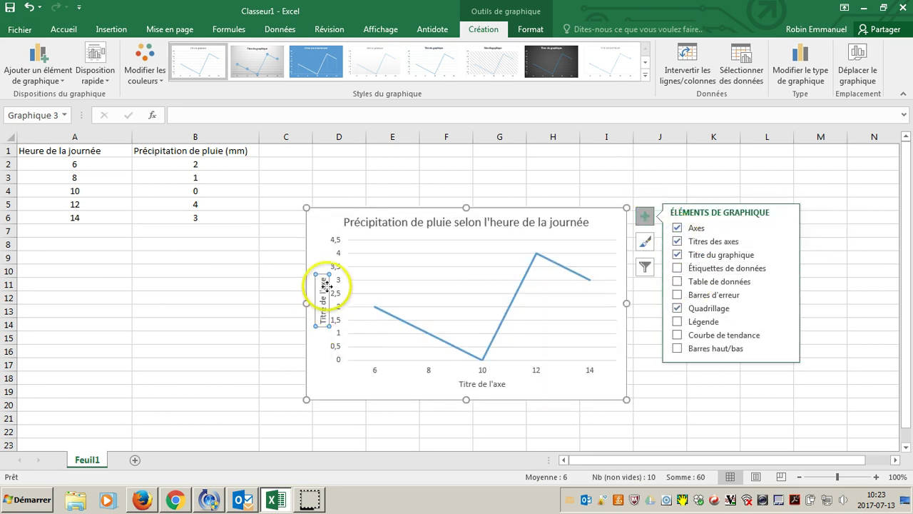
click(326, 286)
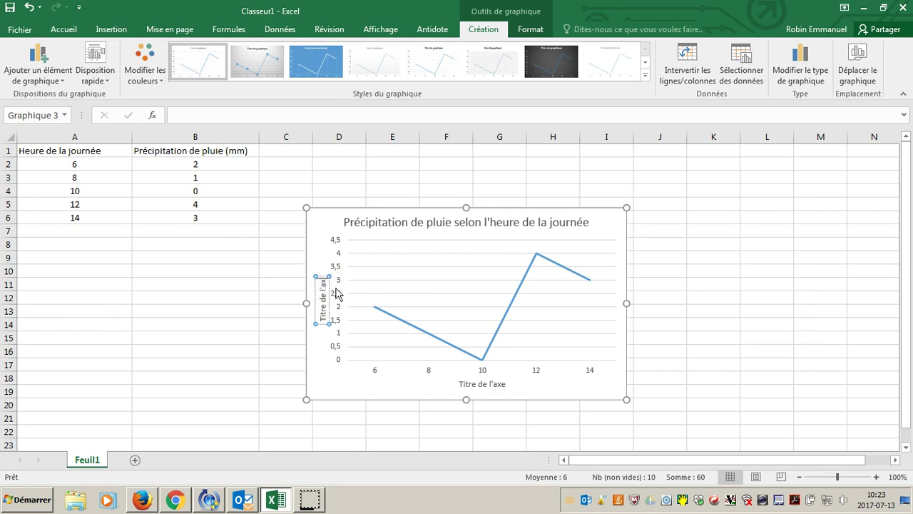
key(BackSpace)
key(BackSpace)
key(BackSpace)
key(BackSpace)
key(BackSpace)
key(BackSpace)
key(BackSpace)
key(BackSpace)
key(BackSpace)
key(BackSpace)
key(BackSpace)
key(BackSpace)
key(BackSpace)
key(BackSpace)
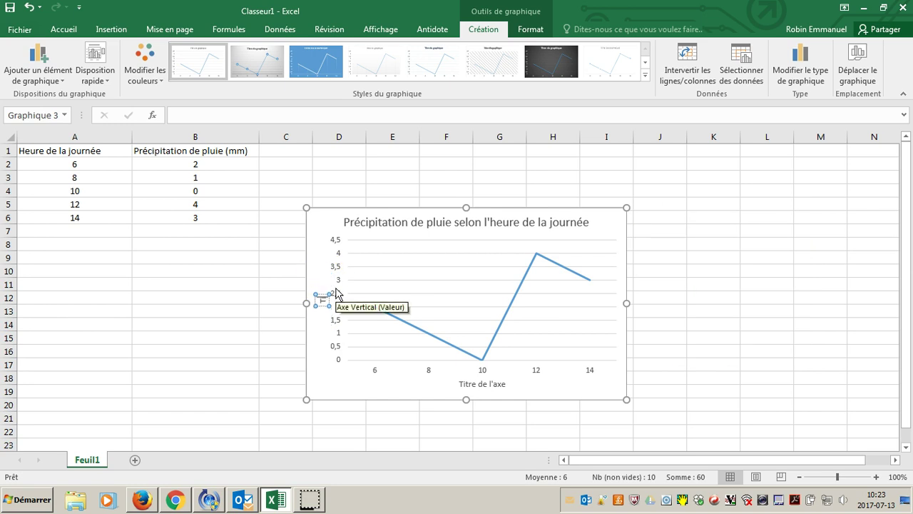
key(BackSpace)
text(Précipitation)
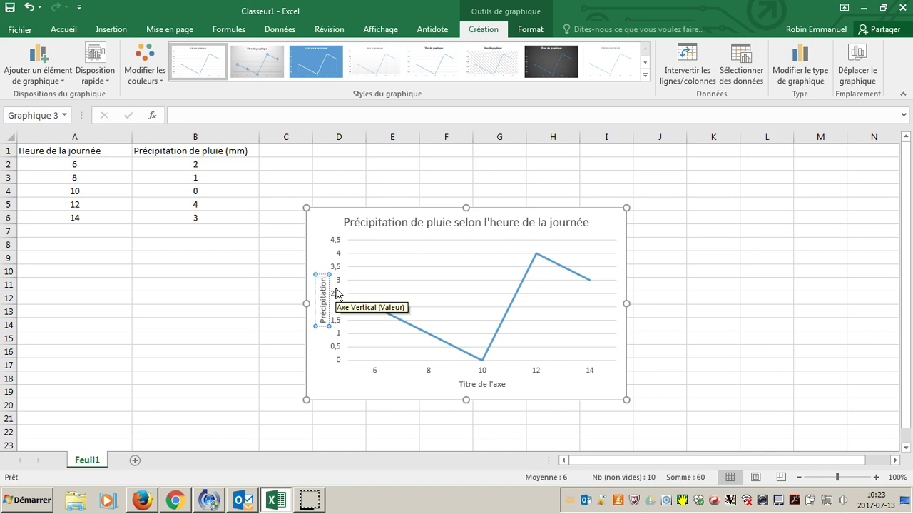
text( (mm)
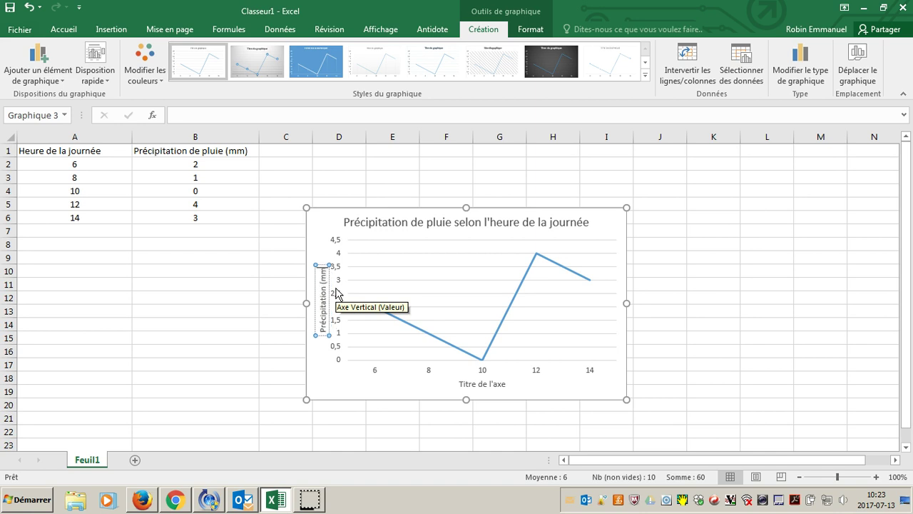
text())
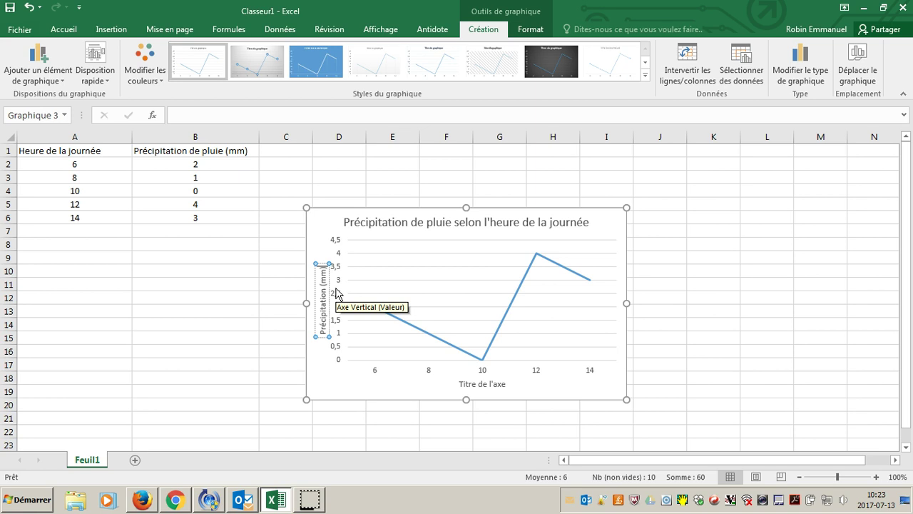
Replace the chart's horizontal axis title with "heure de la journée" and deselect the chart.
click(485, 386)
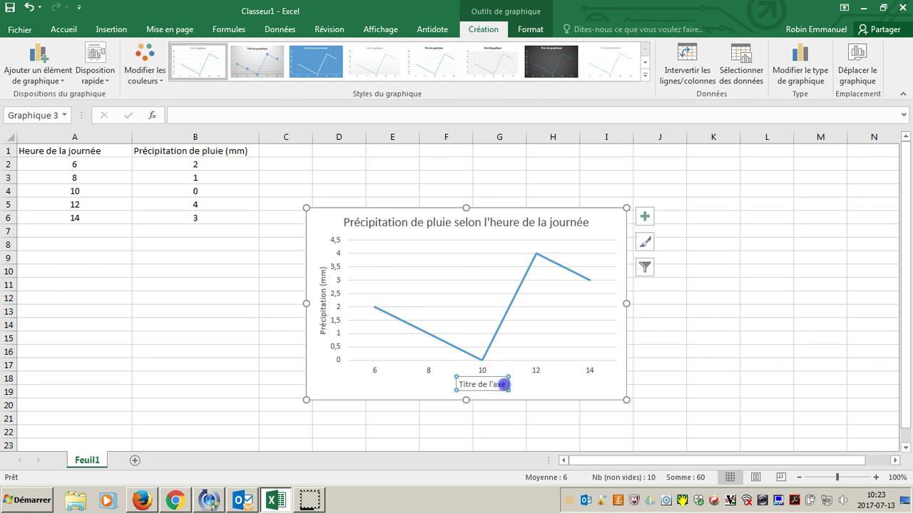
click(503, 384)
key(BackSpace)
key(BackSpace)
key(BackSpace)
key(BackSpace)
key(BackSpace)
key(BackSpace)
key(BackSpace)
key(BackSpace)
key(BackSpace)
key(BackSpace)
key(BackSpace)
key(BackSpace)
key(BackSpace)
key(BackSpace)
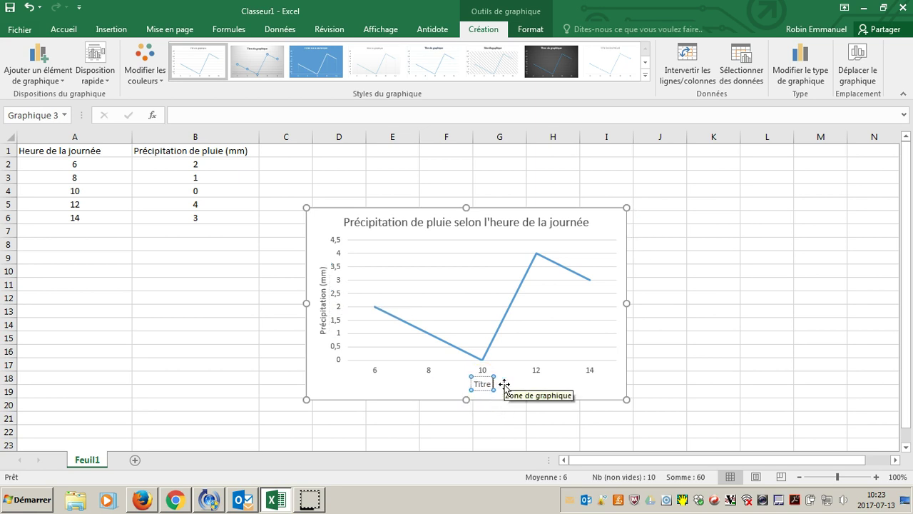
text(heure de l)
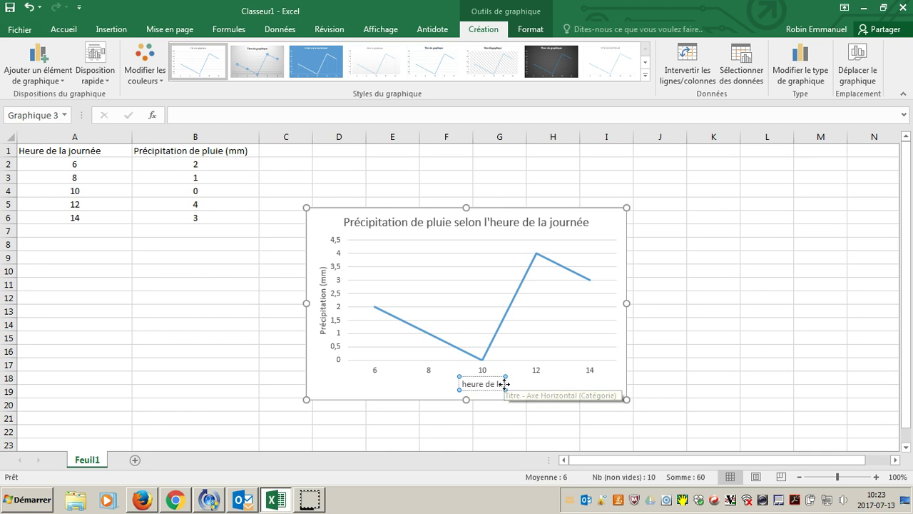
text(a journée)
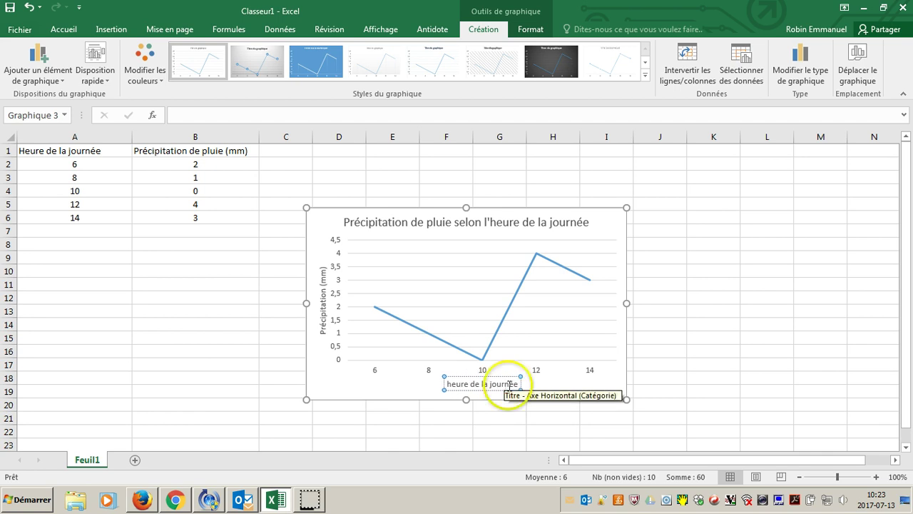
click(691, 379)
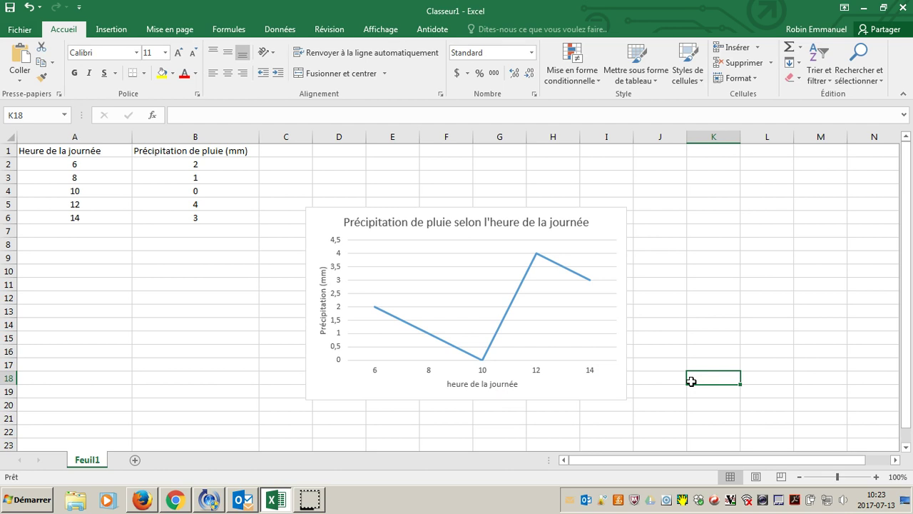
click(518, 386)
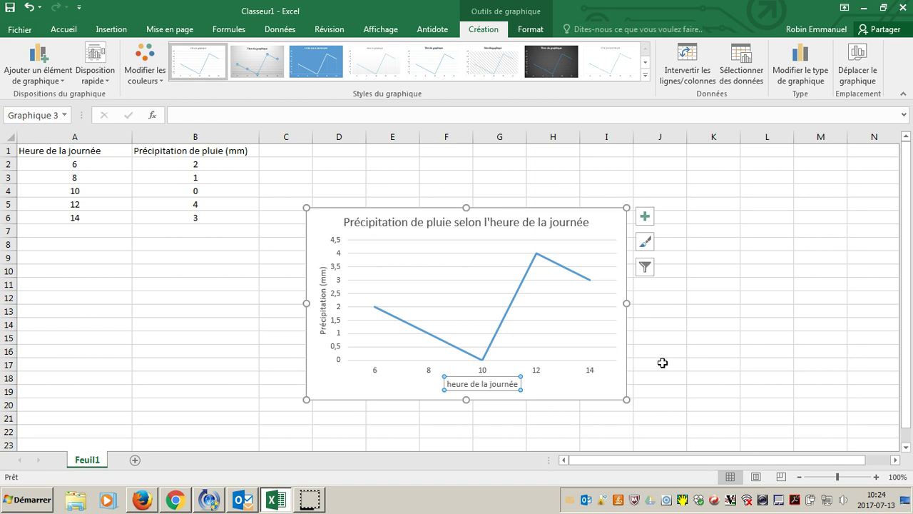
click(309, 500)
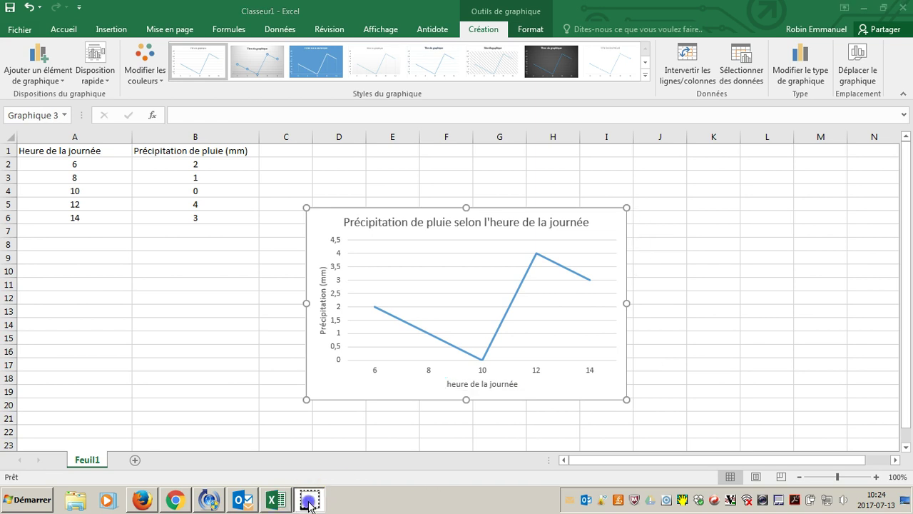